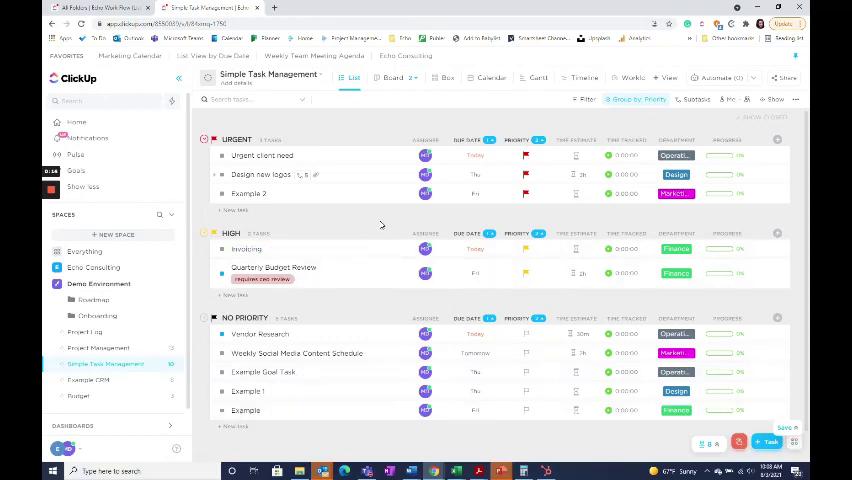
- Group the Simple Task Management list by due date (Today, Tomorrow, Thursday, Friday)
left_click(621, 106)
left_click(633, 198)
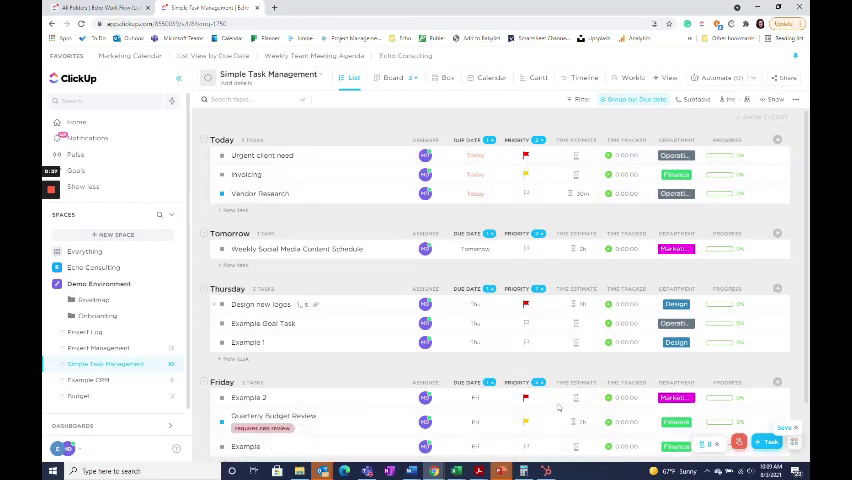
- Switch the list grouping to Priority, giving Urgent, High and No Priority sections
left_click(638, 100)
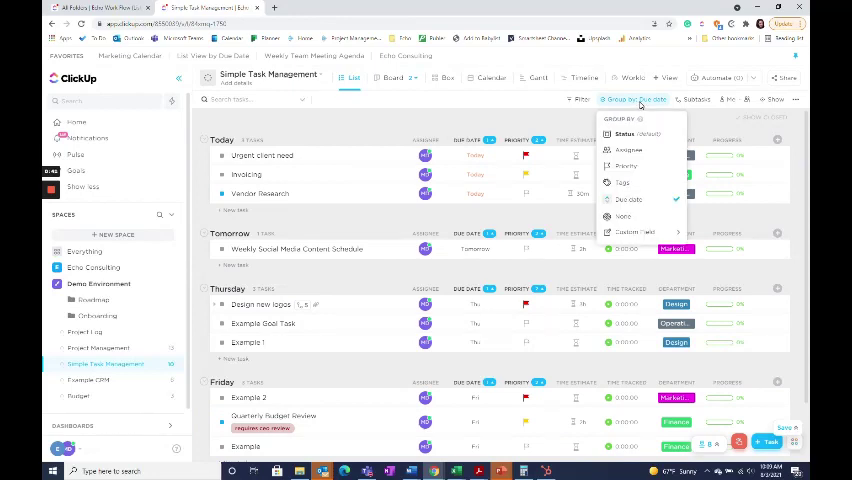
left_click(630, 167)
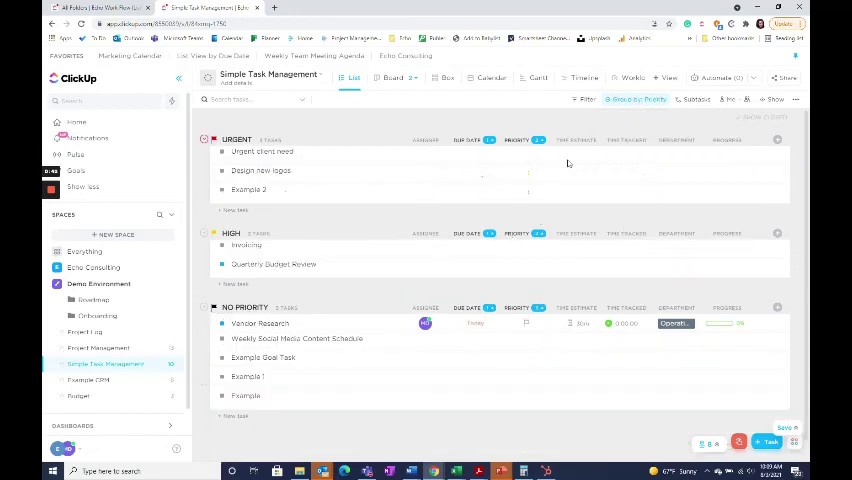